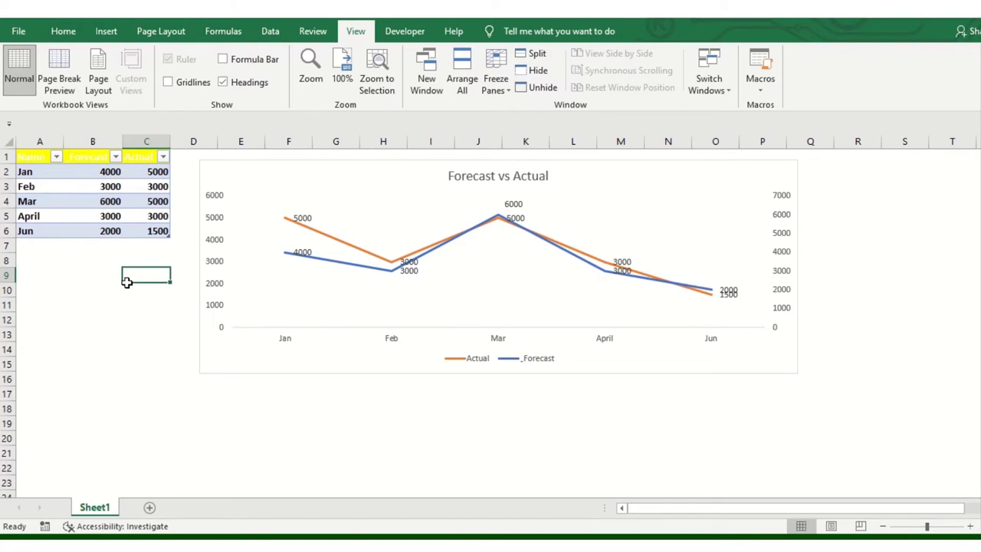
# - Copy the month table in A1:C6
pyautogui.click(44, 215)
pyautogui.click(414, 175)
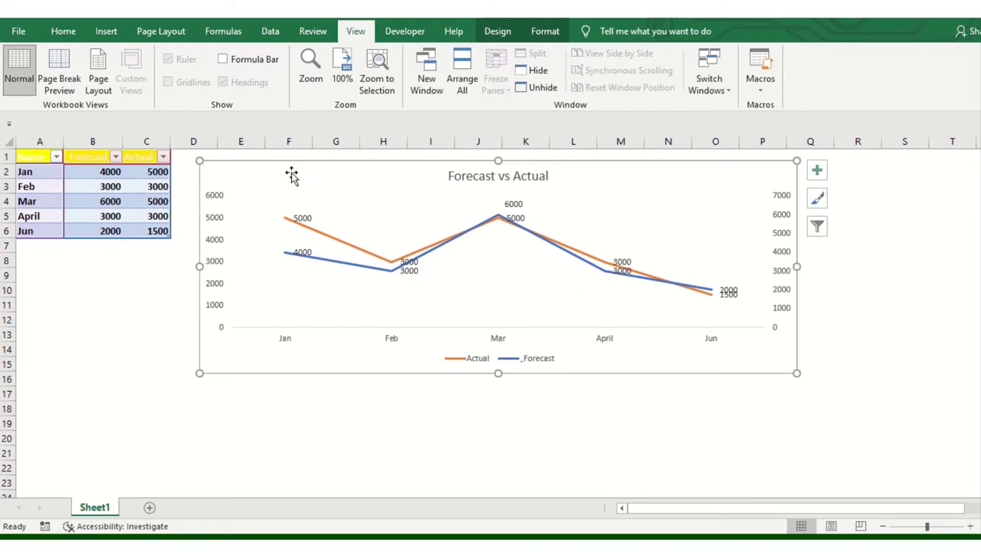
pyautogui.moveTo(36, 156); pyautogui.dragTo(147, 232)
pyautogui.hotkey('ctrl', 'c')
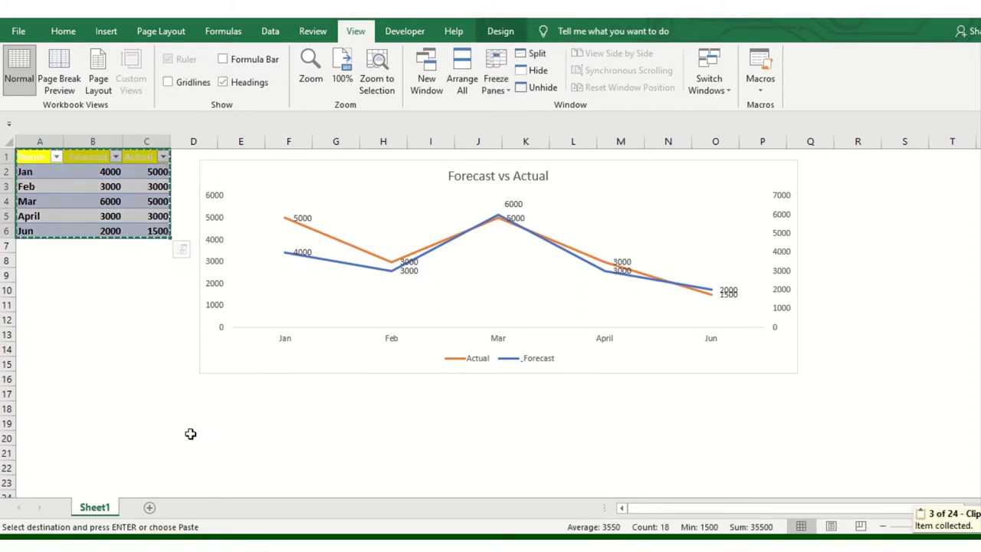
# - Paste the table as values only into A1 of a new Sheet2
pyautogui.click(149, 508)
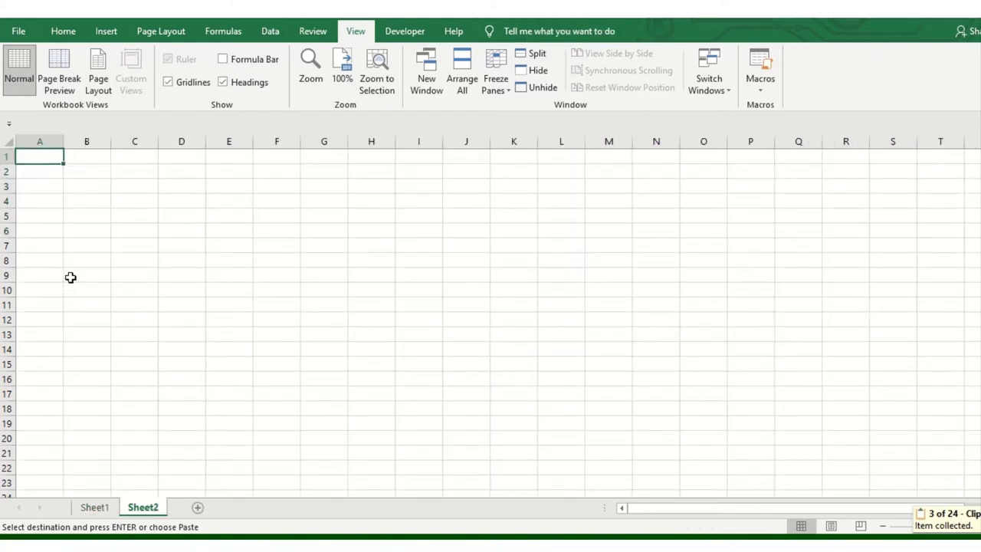
pyautogui.hotkey('ctrl', 'alt', 'v')
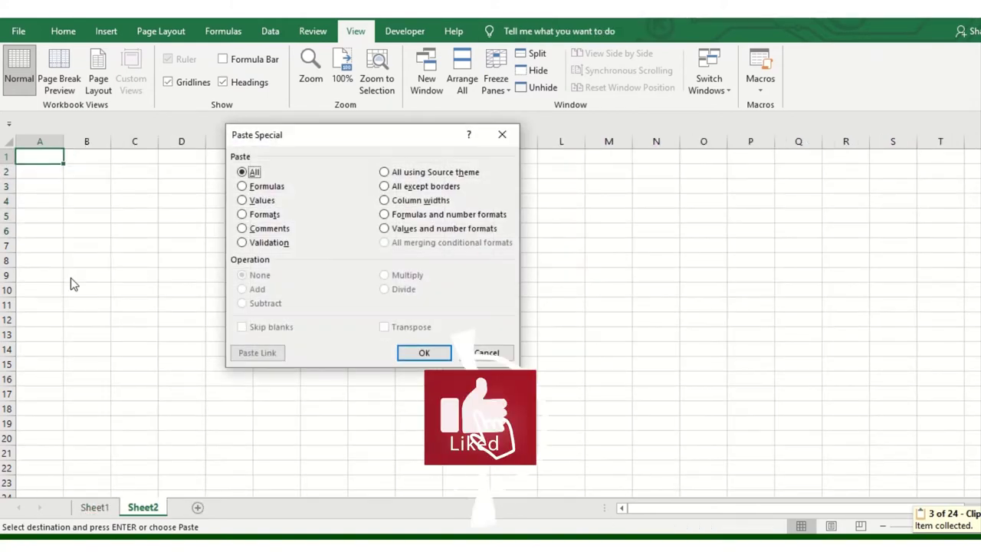
pyautogui.press('v')
pyautogui.press('Return')
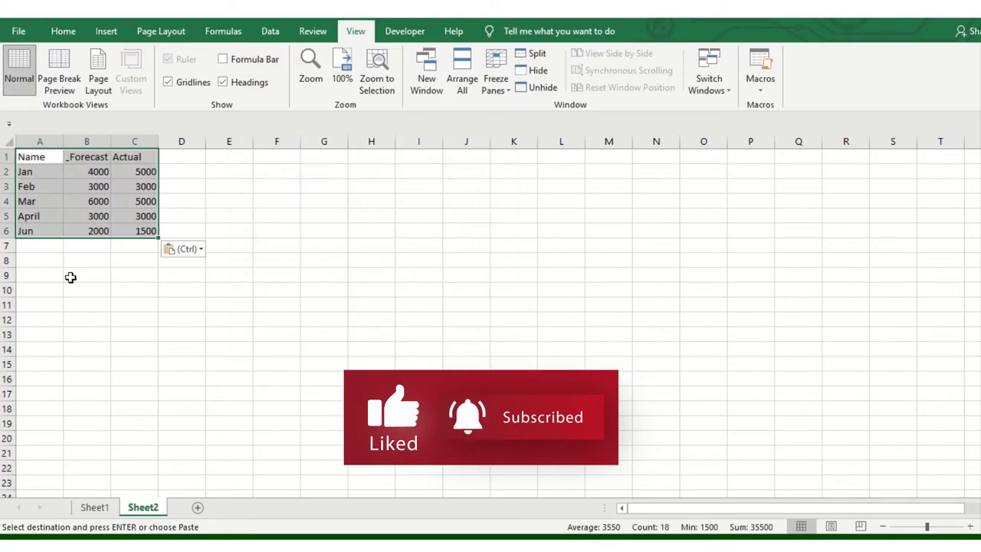
pyautogui.click(214, 333)
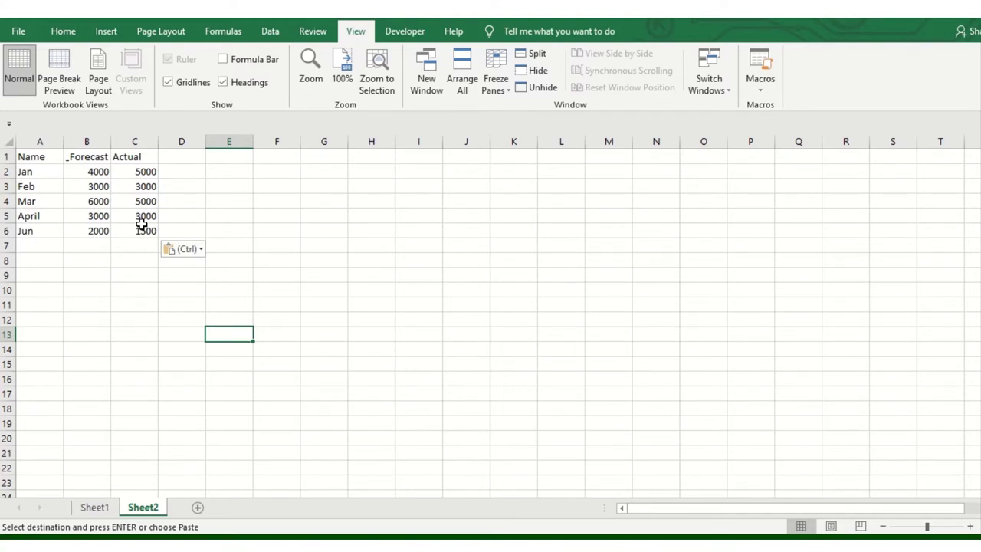
pyautogui.click(87, 158)
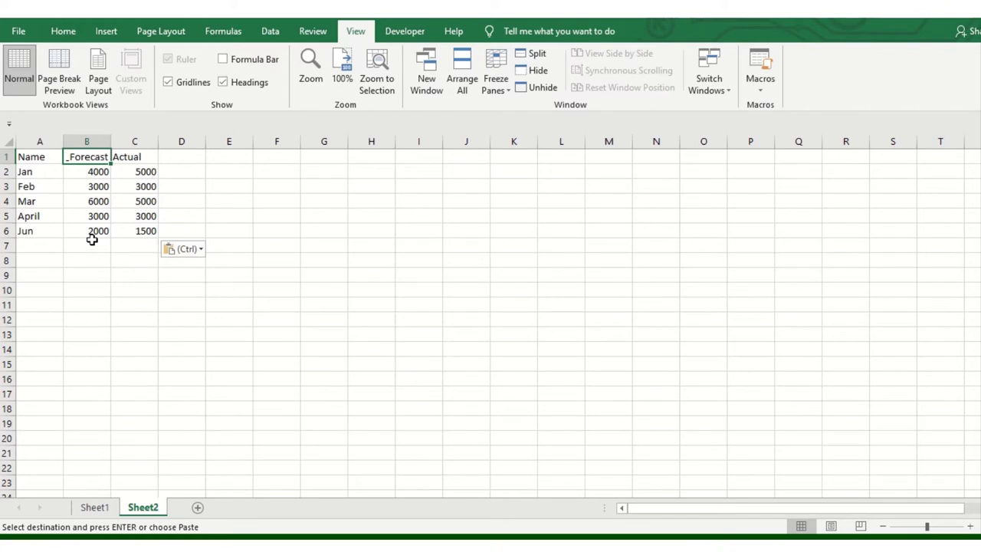
# - Start converting Sheet2's A1:C6 data into a table with headers
pyautogui.click(25, 158)
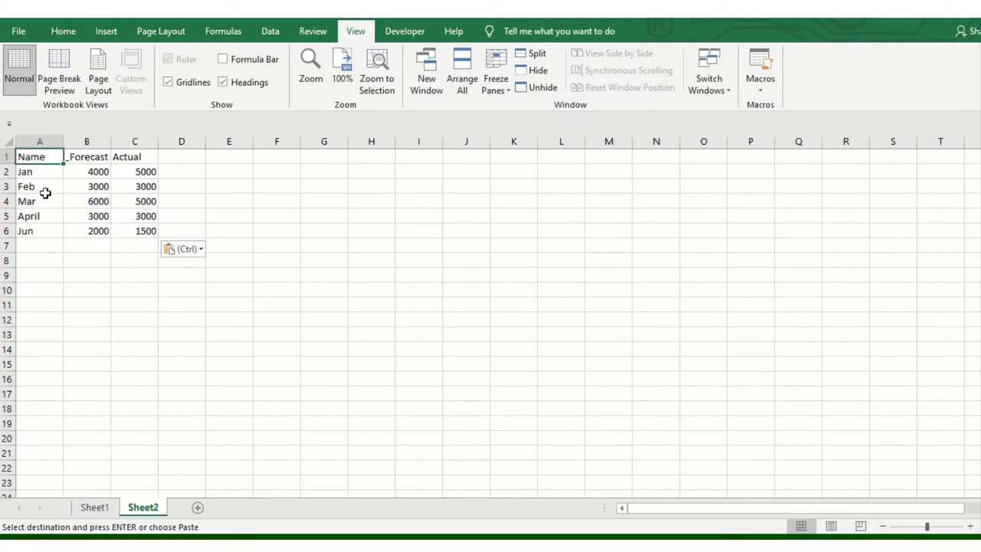
pyautogui.click(125, 232)
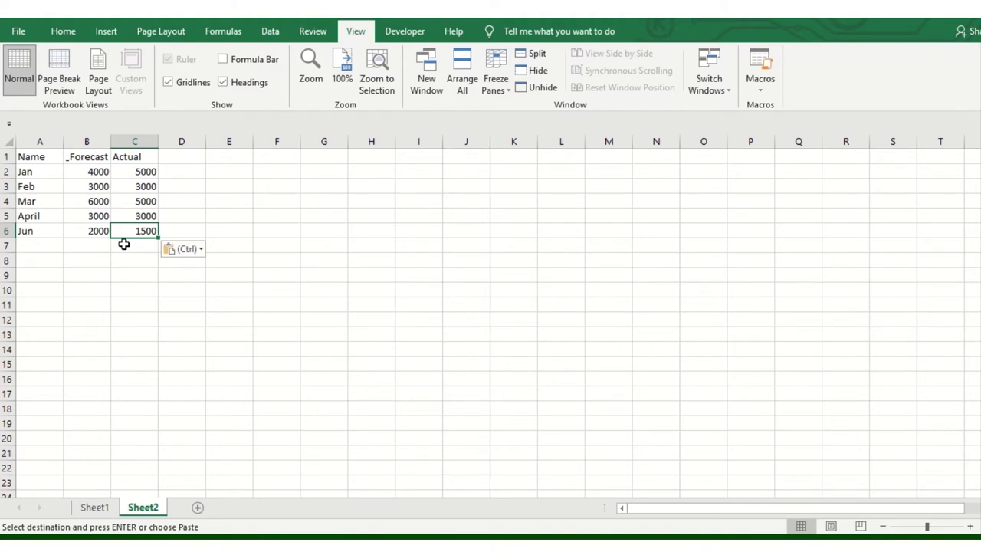
pyautogui.click(72, 204)
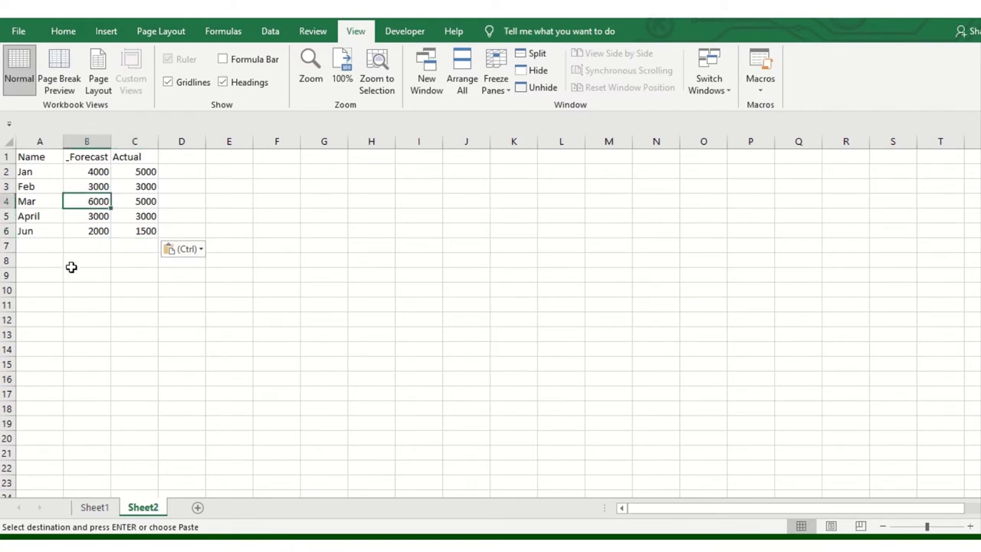
pyautogui.hotkey('ctrl', 't')
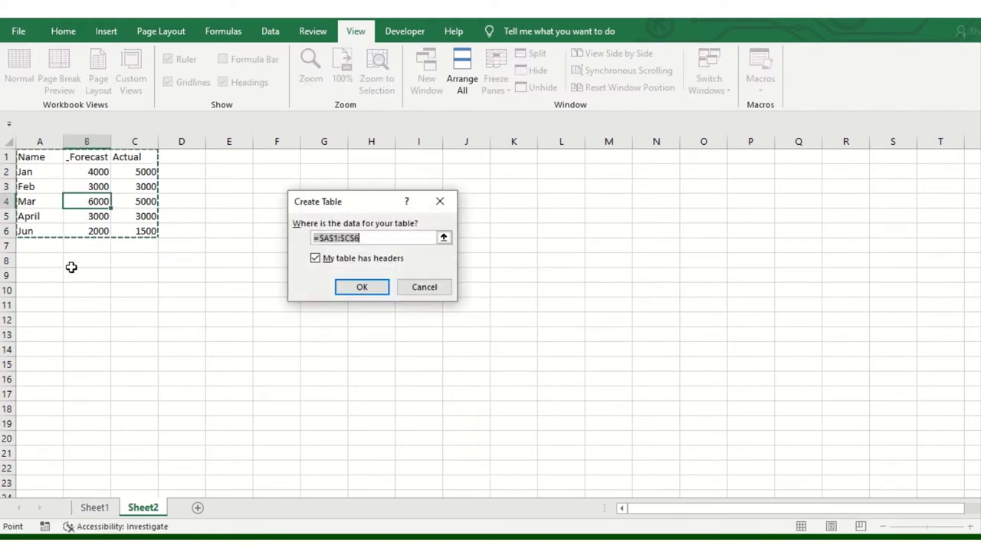
# - Create the table with headers and name it 'raw'
pyautogui.click(366, 287)
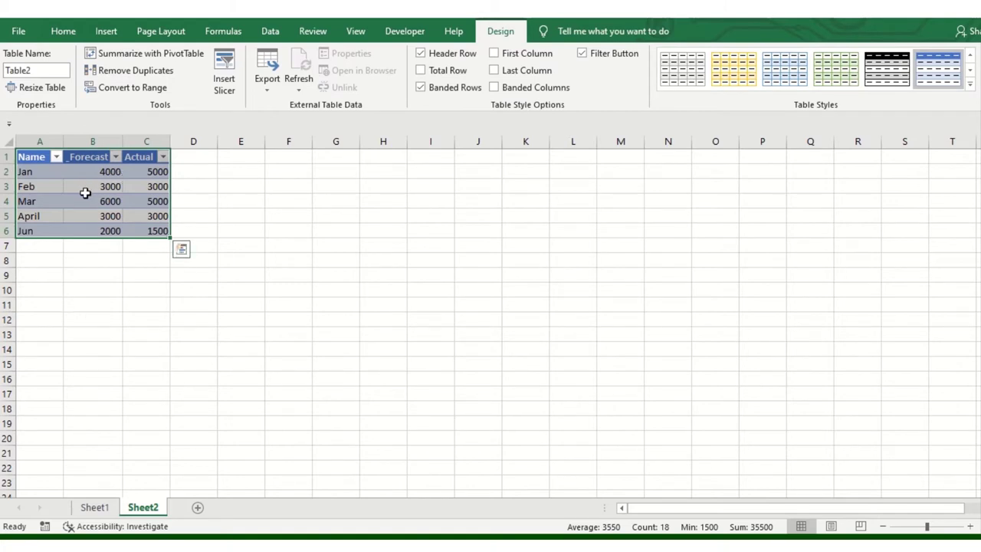
pyautogui.click(40, 70)
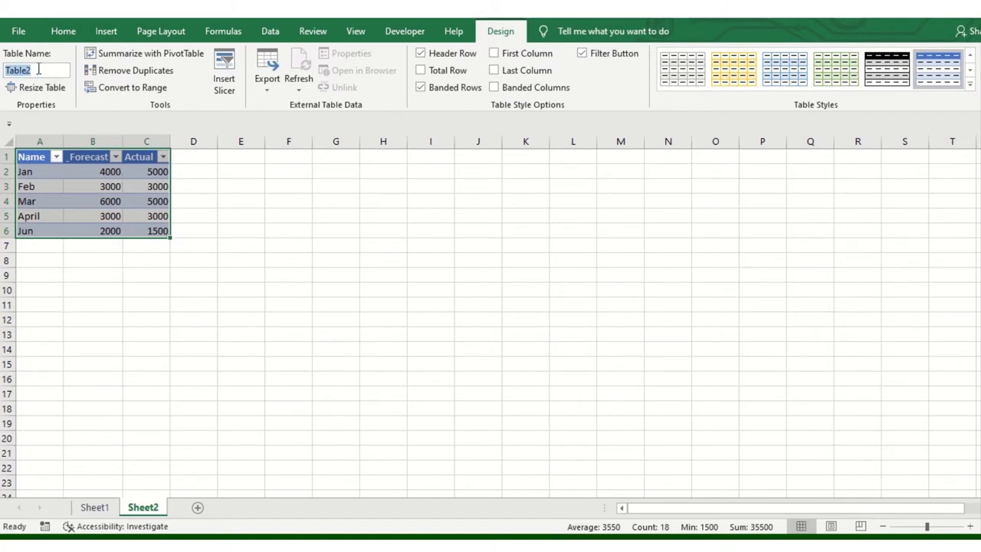
pyautogui.write('d')
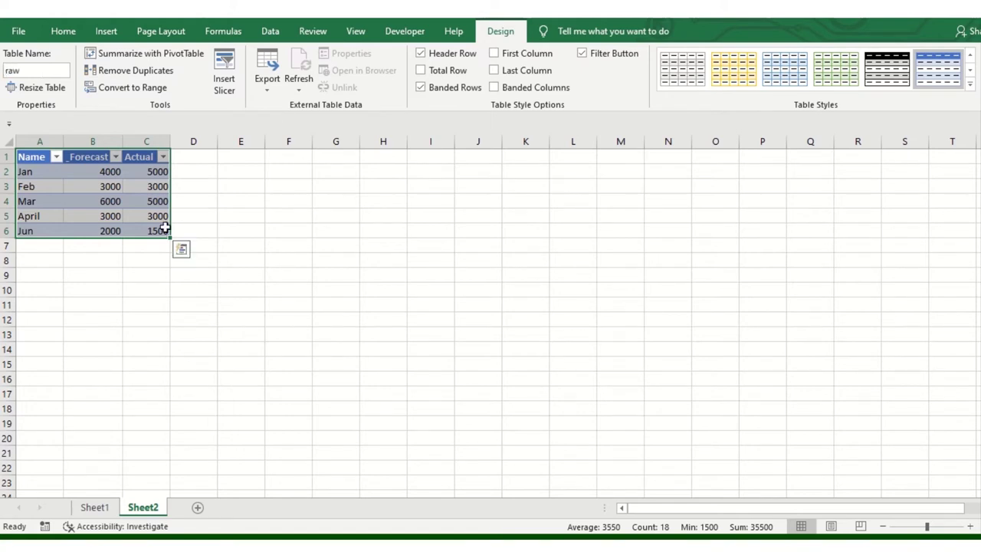
pyautogui.click(221, 199)
pyautogui.click(138, 188)
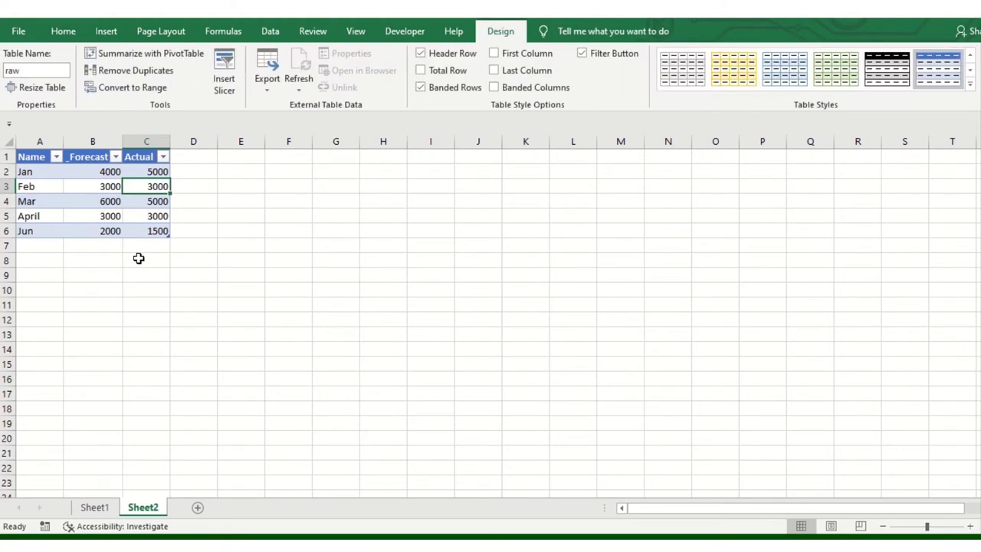
pyautogui.click(106, 32)
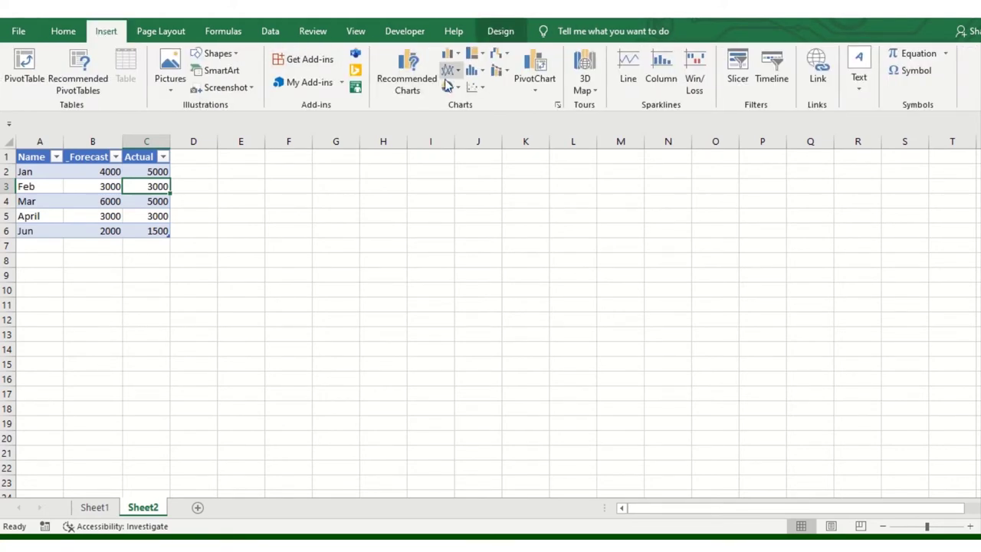
# - Choose the Combo chart type from All Charts in Insert Chart
pyautogui.click(418, 76)
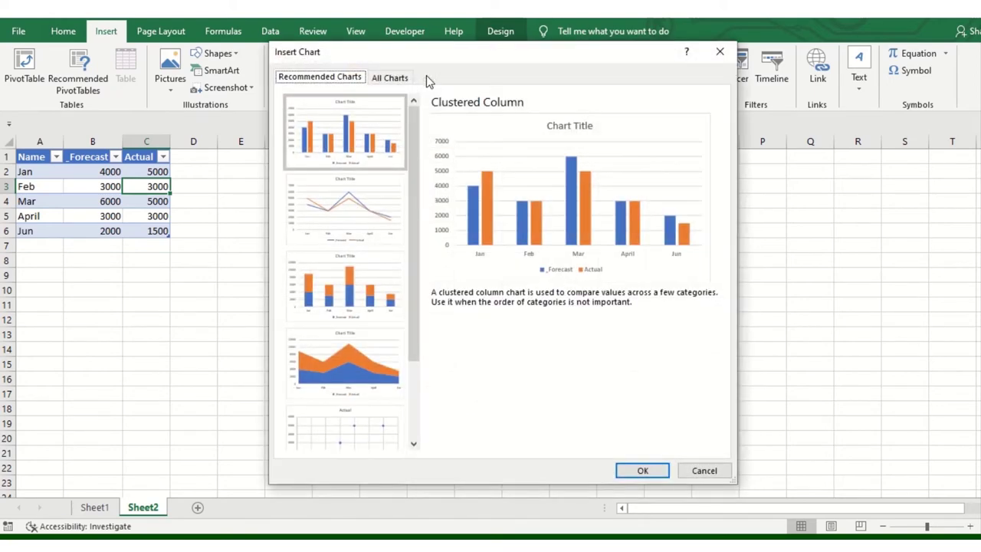
pyautogui.click(385, 80)
pyautogui.click(299, 75)
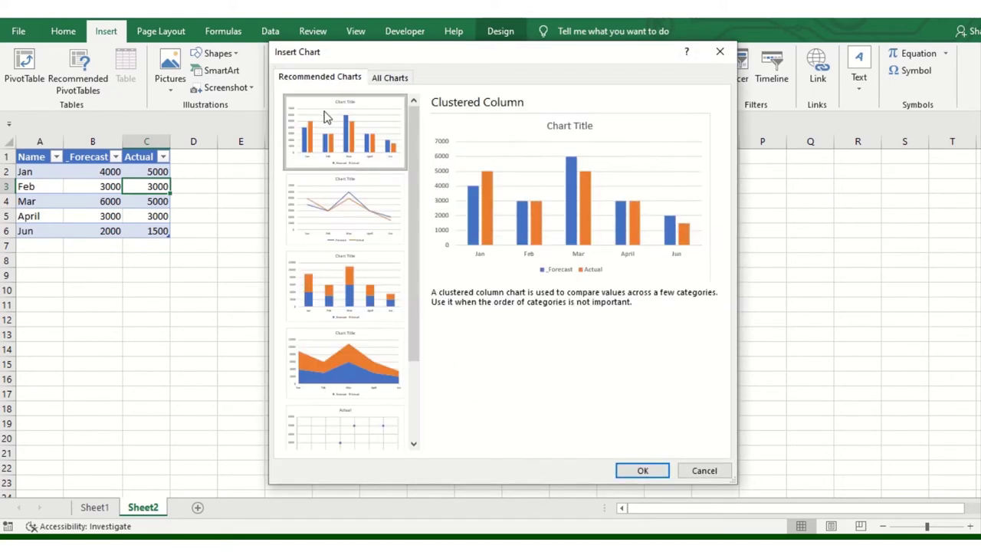
pyautogui.click(390, 77)
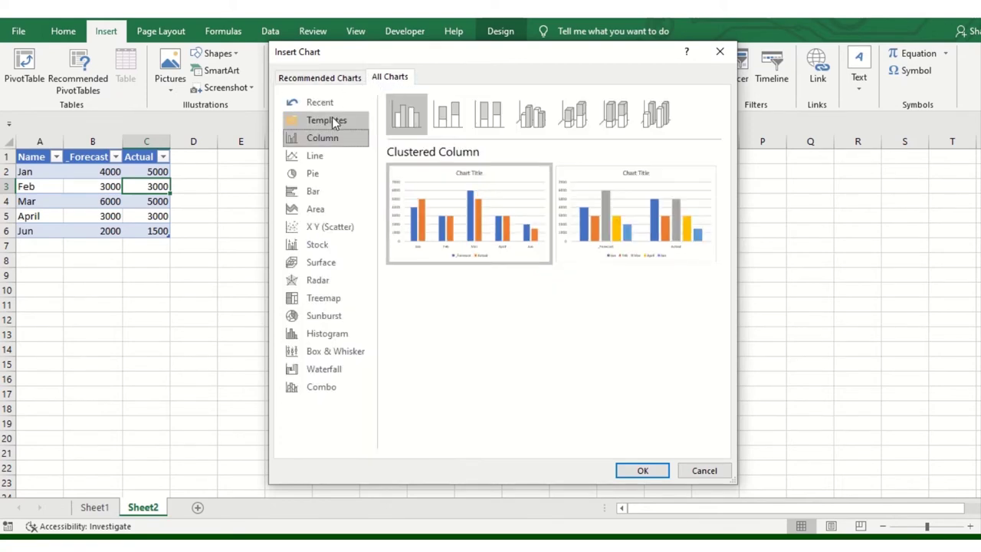
pyautogui.click(320, 388)
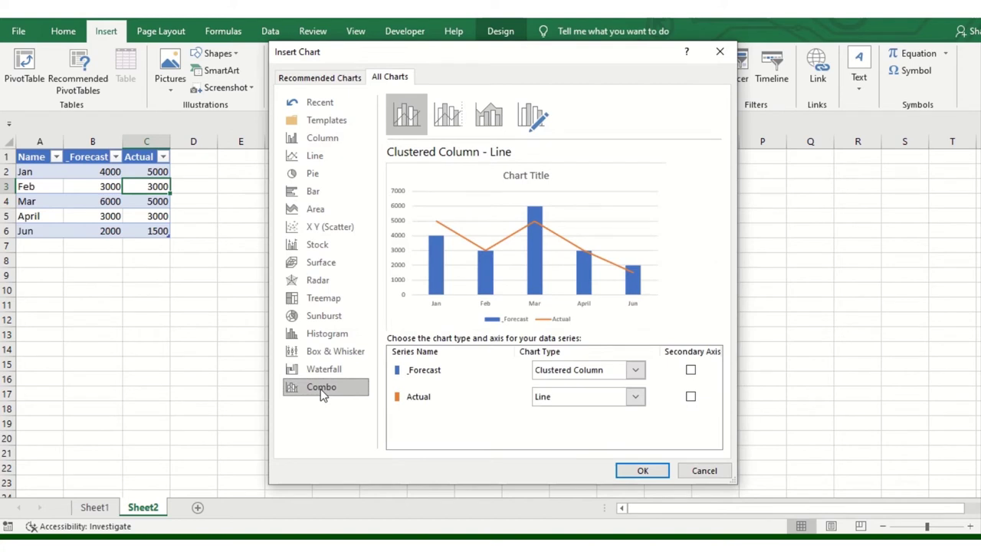
pyautogui.moveTo(491, 56); pyautogui.dragTo(415, 46)
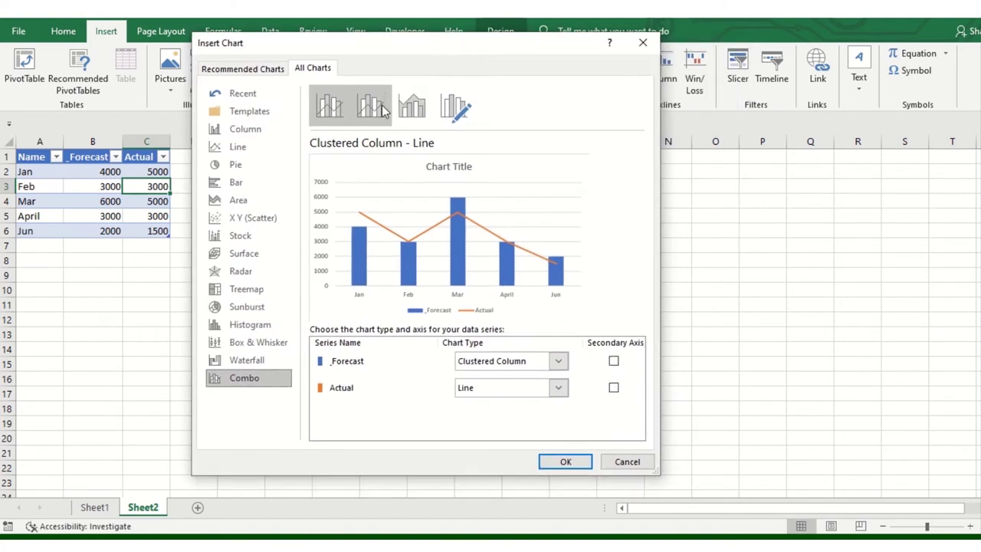
pyautogui.click(361, 115)
pyautogui.click(331, 111)
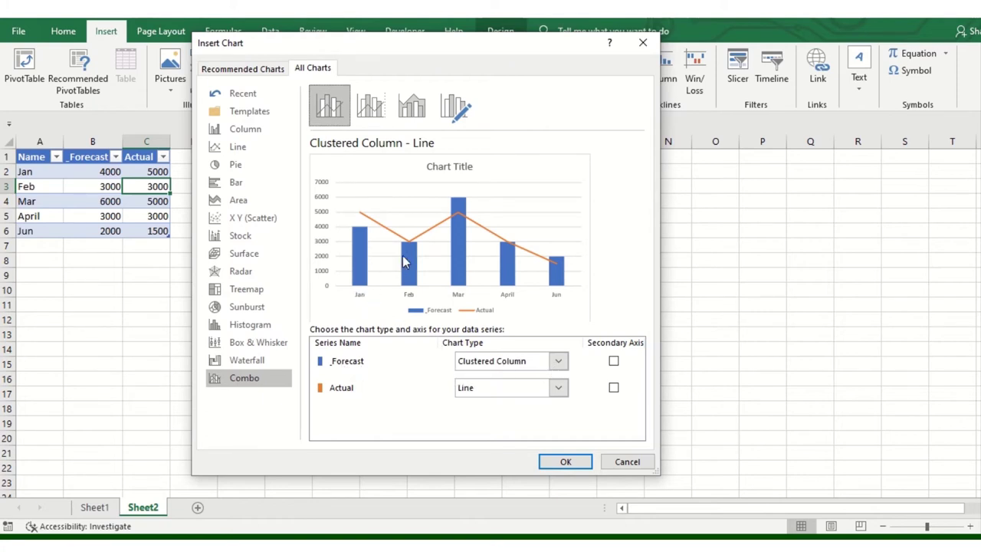
# - Set _Forecast and Actual to Stacked Line, with _Forecast on the secondary axis
pyautogui.click(519, 363)
pyautogui.click(518, 233)
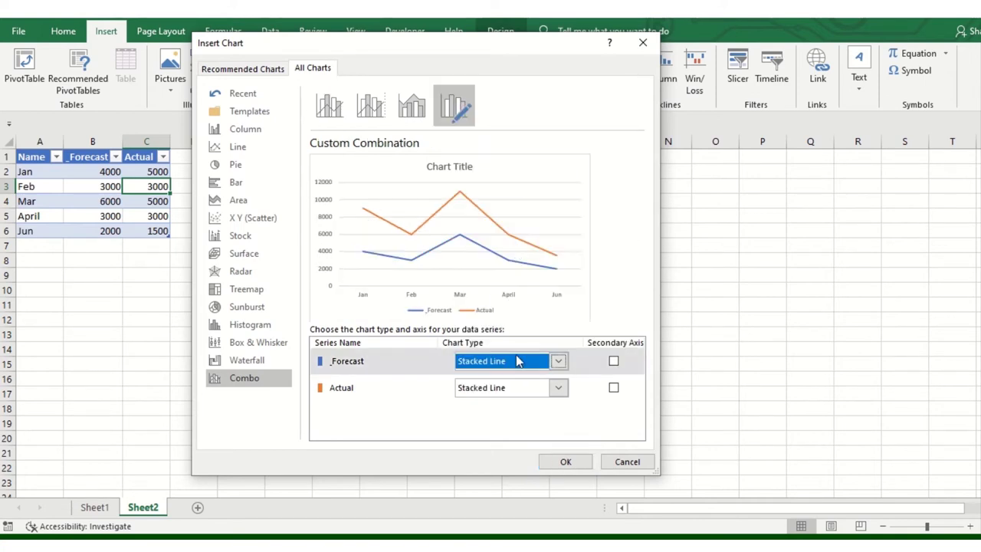
pyautogui.click(492, 397)
pyautogui.click(517, 257)
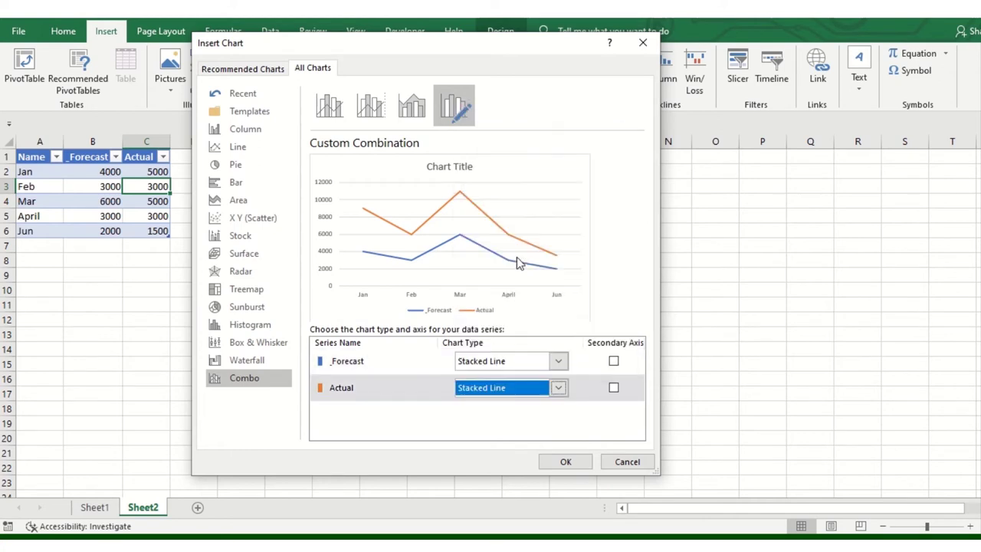
pyautogui.click(613, 362)
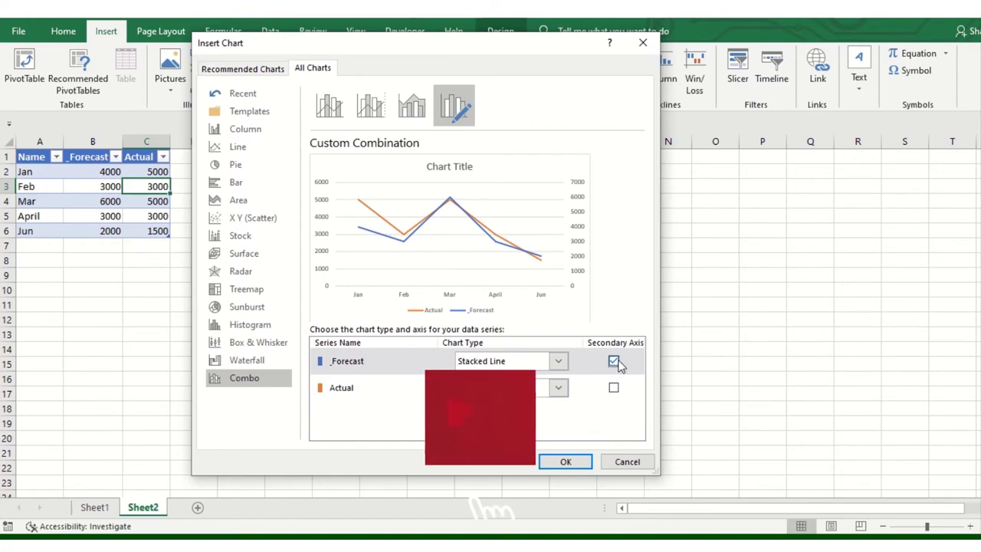
# - Insert the combo chart beside the month table and title it 'Forecast vs actual'
pyautogui.click(567, 461)
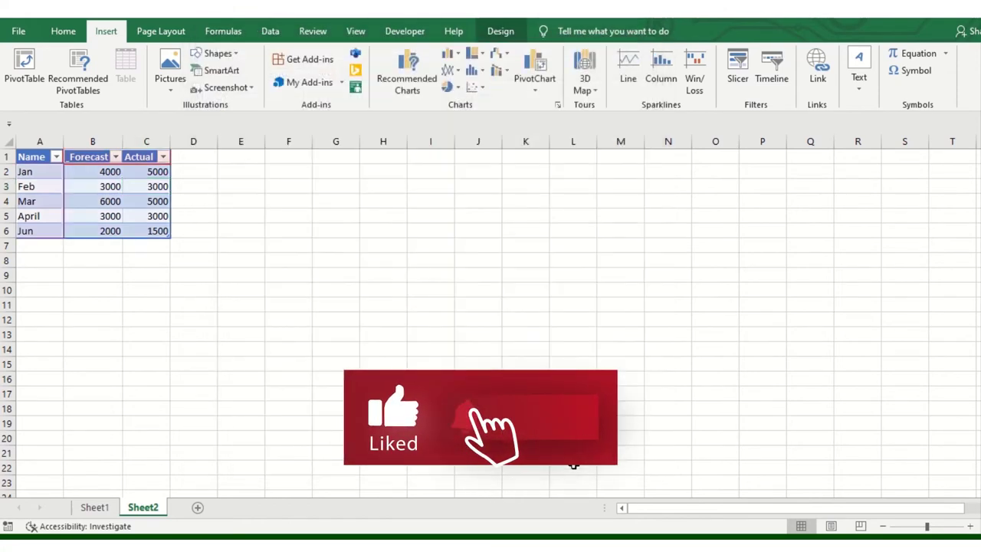
pyautogui.moveTo(574, 220); pyautogui.dragTo(466, 167)
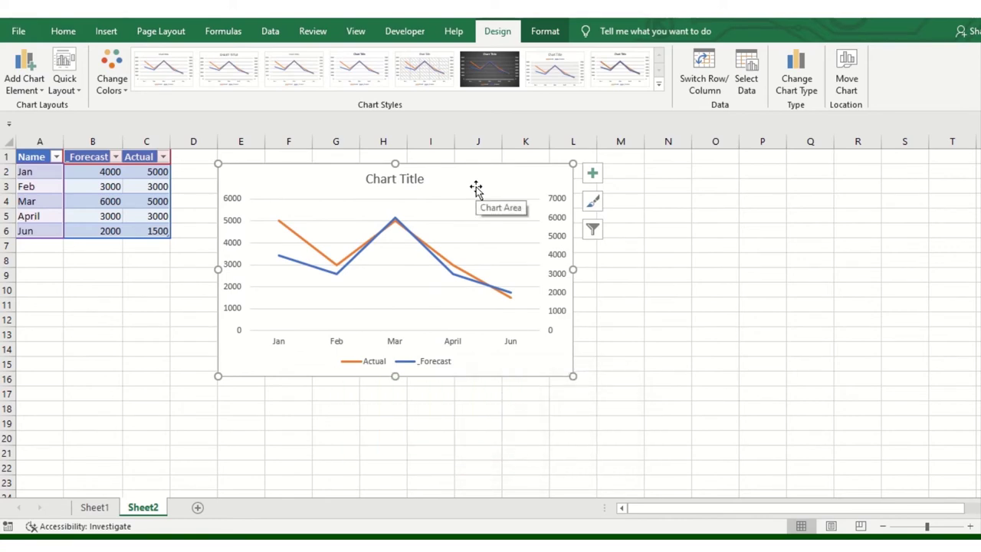
pyautogui.click(395, 179)
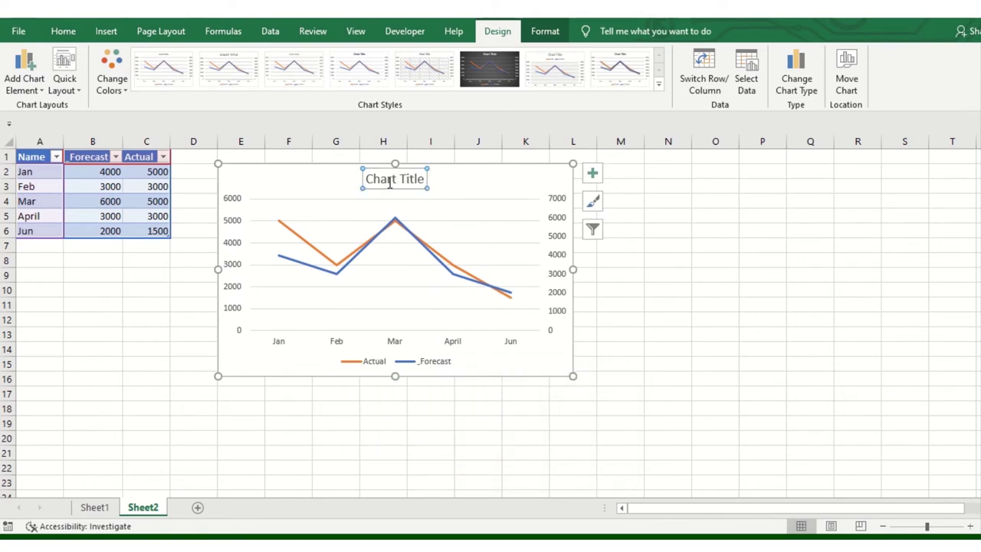
pyautogui.doubleClick(389, 182)
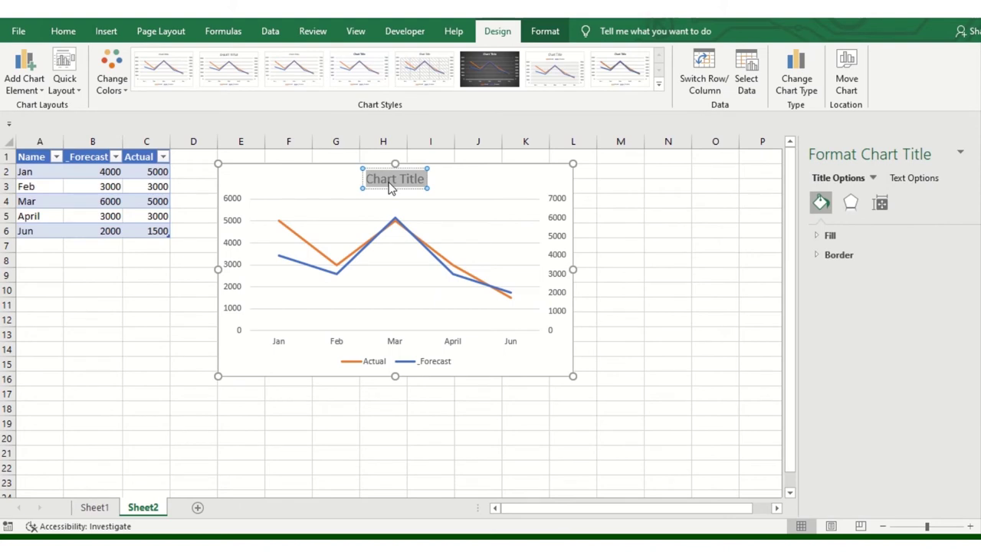
pyautogui.write('Fore')
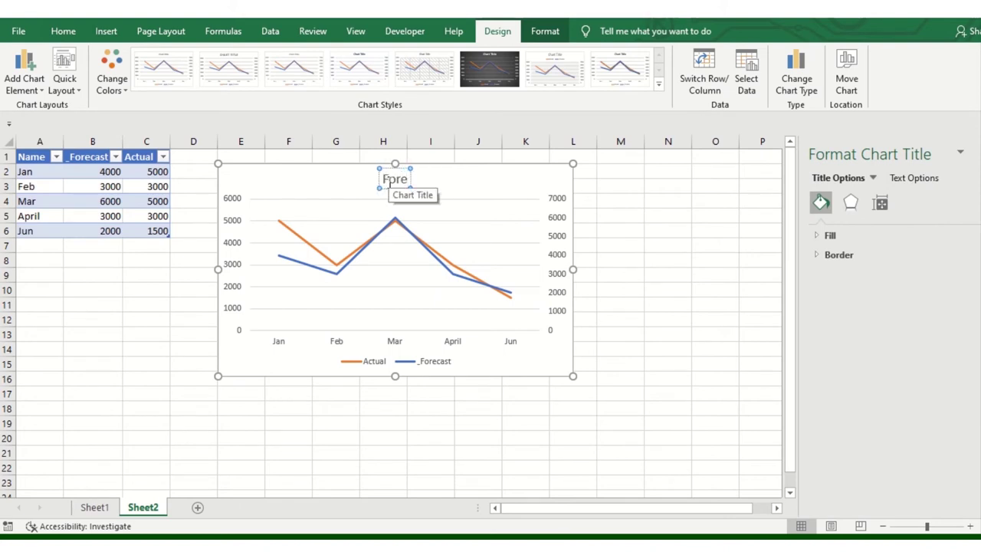
pyautogui.write('cast vs actu')
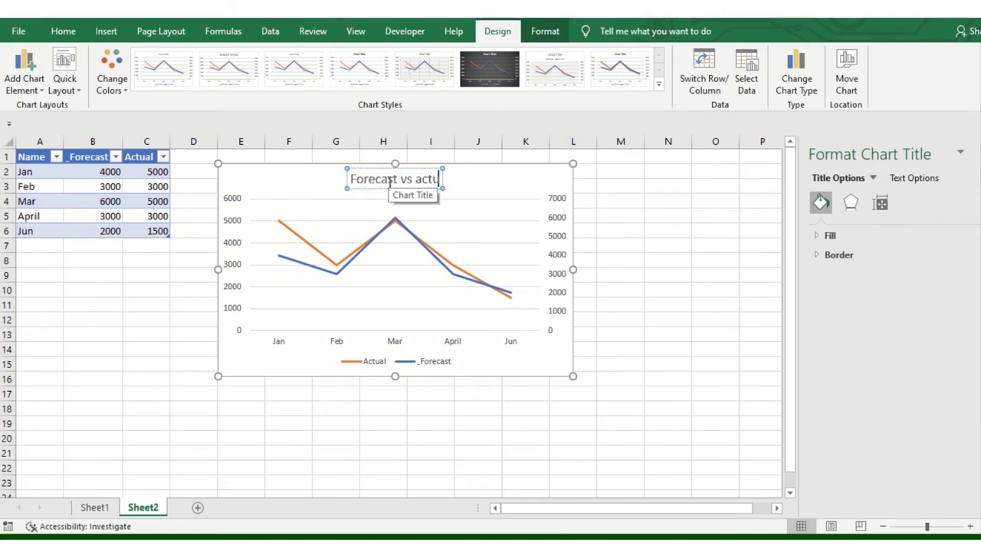
pyautogui.write('al')
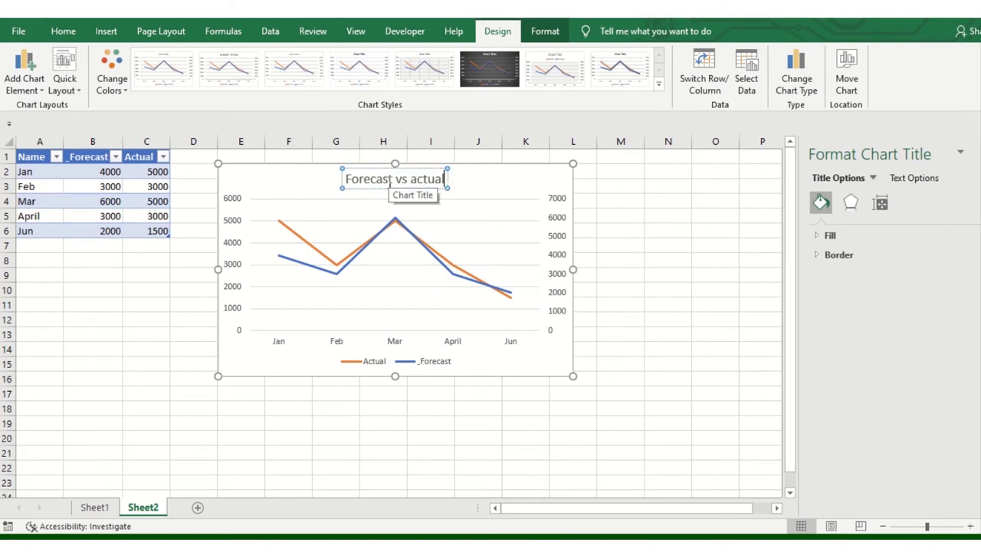
pyautogui.click(532, 180)
# - Add data labels to both chart lines
pyautogui.click(593, 175)
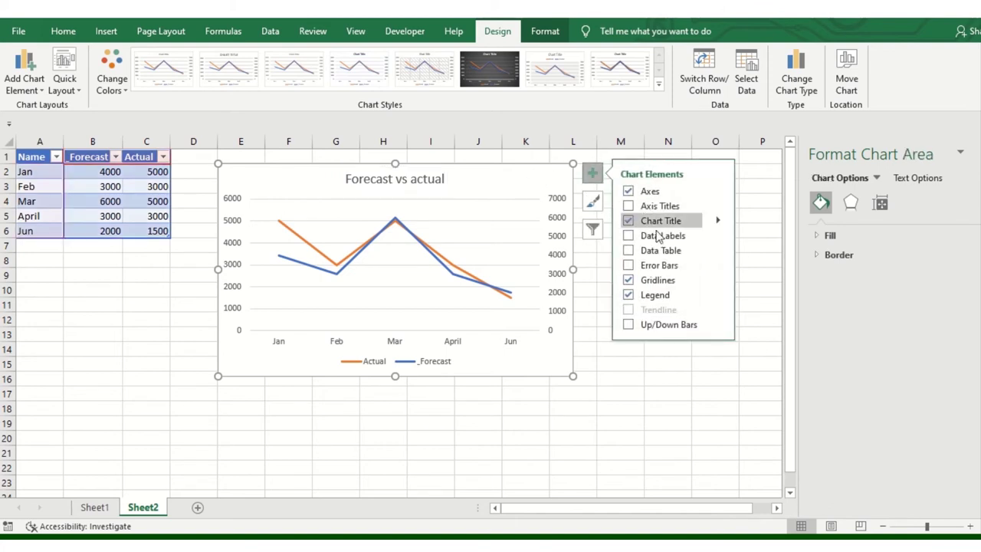
pyautogui.click(628, 252)
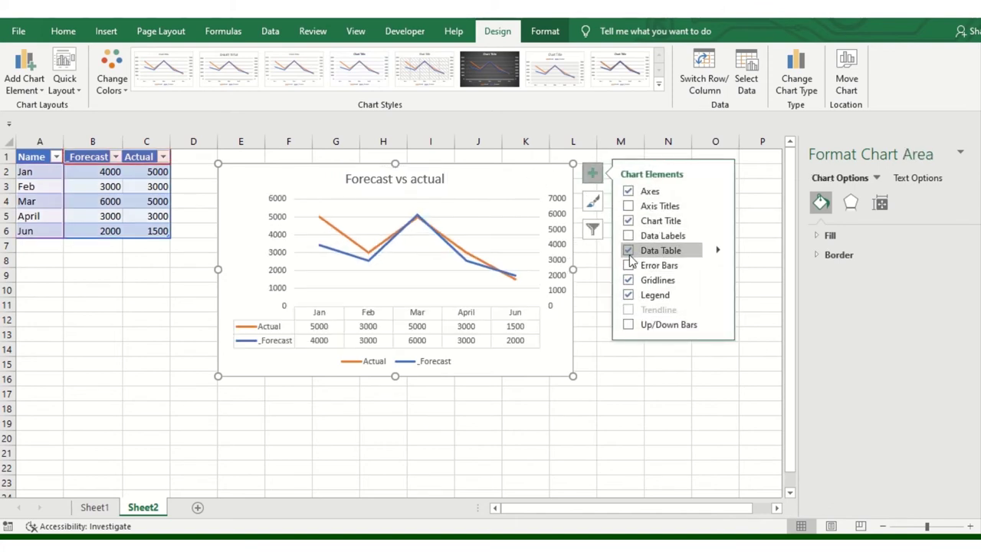
pyautogui.click(629, 251)
pyautogui.click(628, 236)
pyautogui.click(629, 265)
pyautogui.click(628, 266)
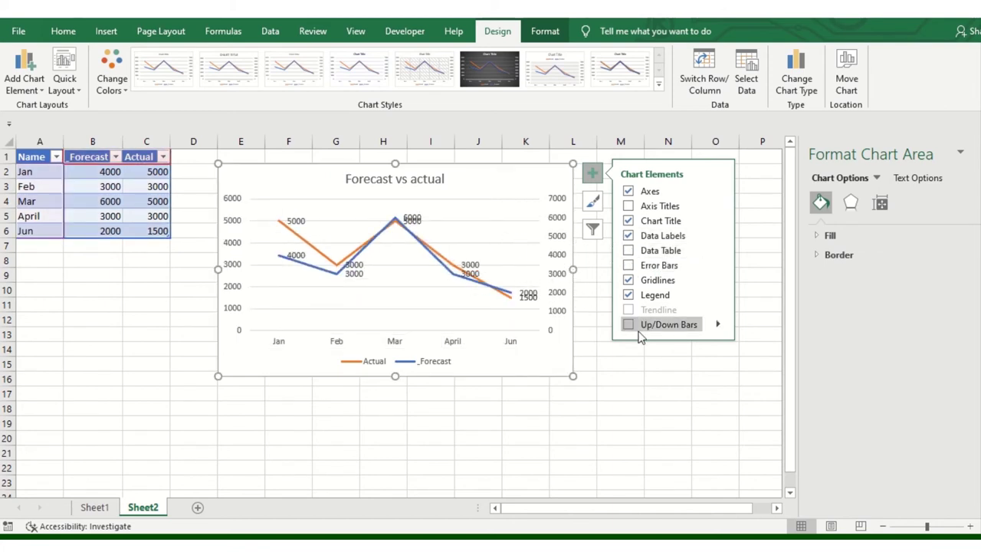
pyautogui.click(628, 325)
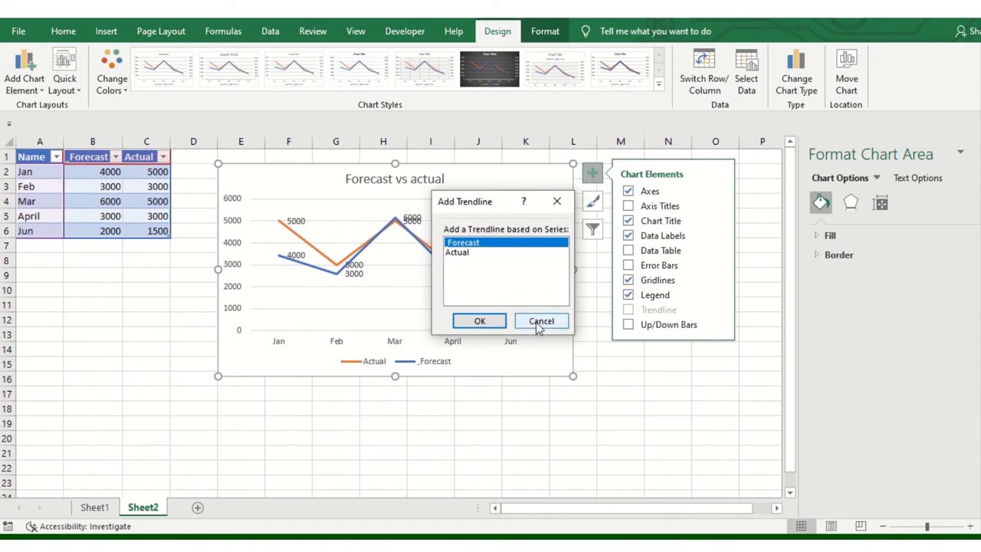
pyautogui.click(538, 322)
pyautogui.click(627, 361)
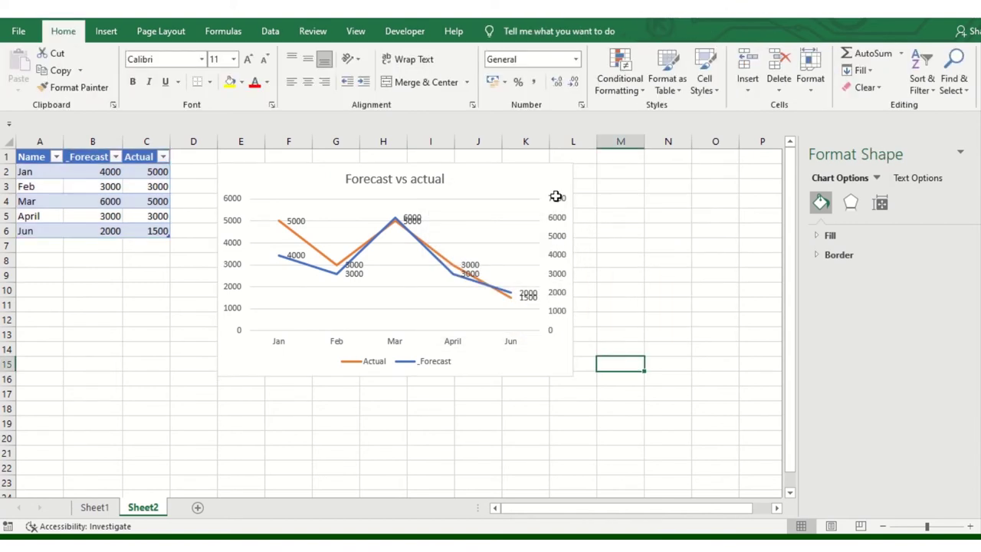
# - Widen the chart so it stretches to about column O
pyautogui.click(554, 193)
pyautogui.click(539, 181)
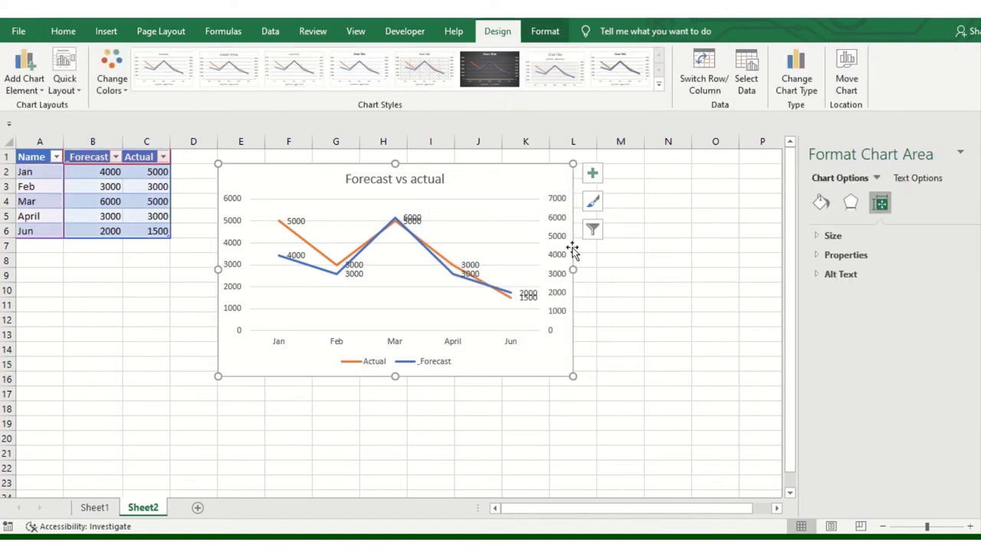
pyautogui.moveTo(572, 269); pyautogui.dragTo(731, 265)
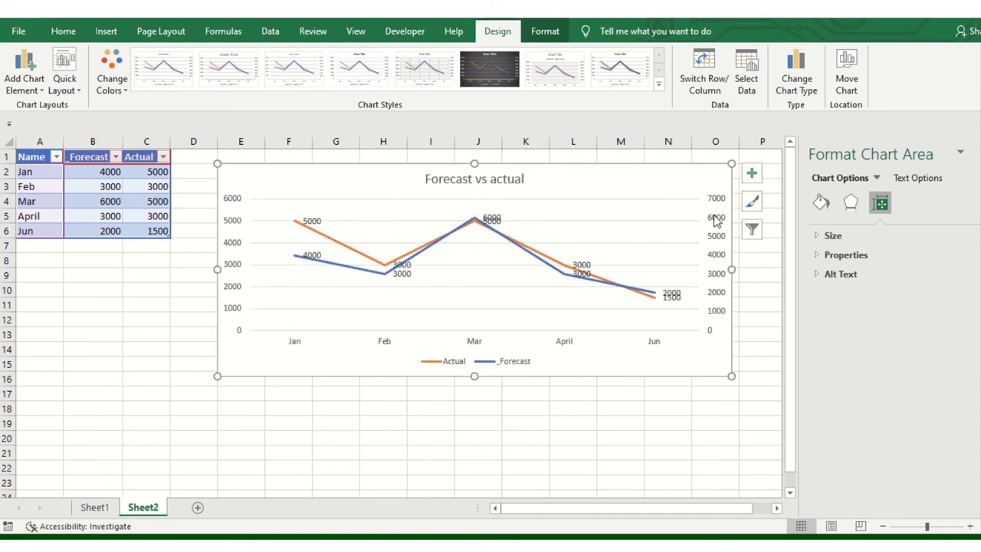
pyautogui.click(751, 173)
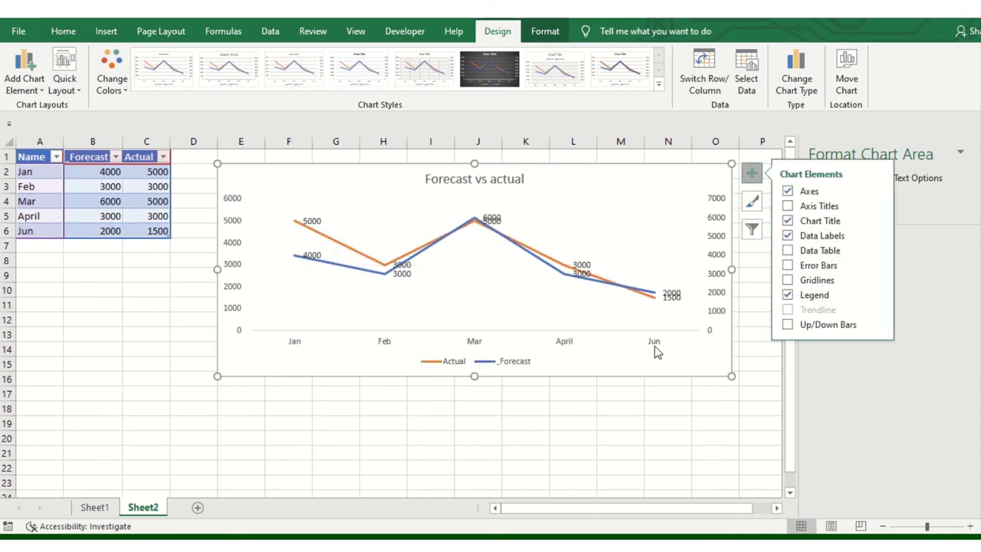
pyautogui.click(335, 422)
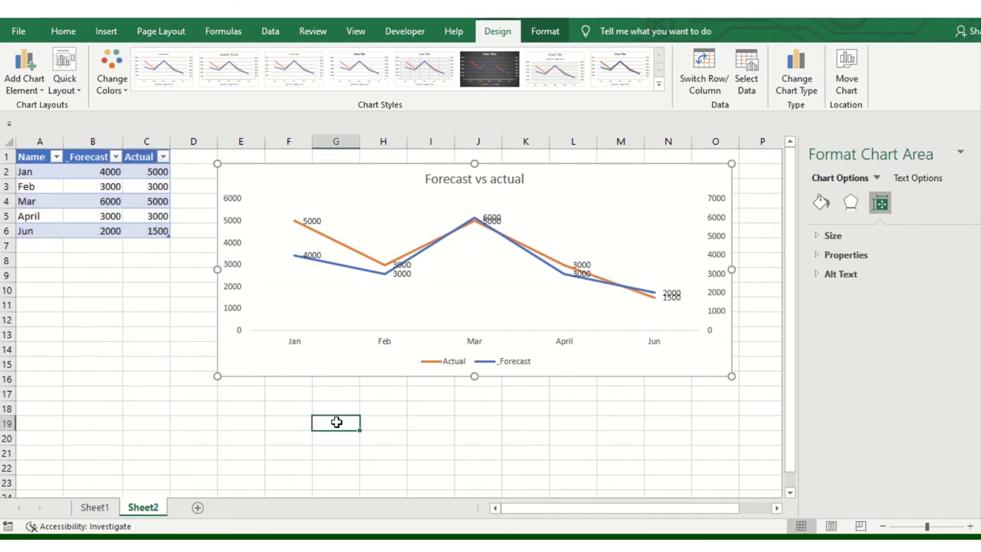
# - Move the Mar 6000 and Jun 2000 labels up, clear of the overlapping values
pyautogui.doubleClick(488, 213)
pyautogui.click(488, 213)
pyautogui.moveTo(488, 213); pyautogui.dragTo(493, 205)
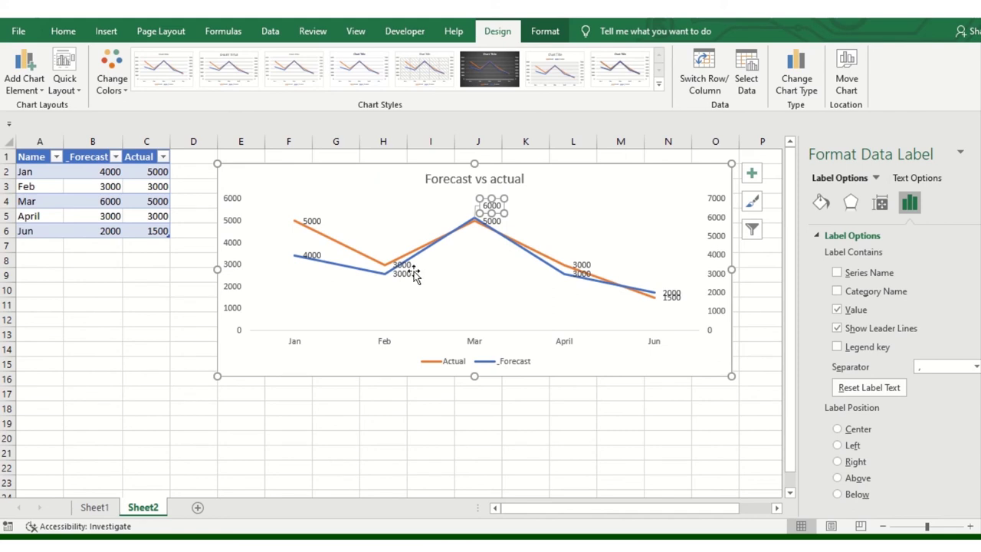
pyautogui.click(673, 292)
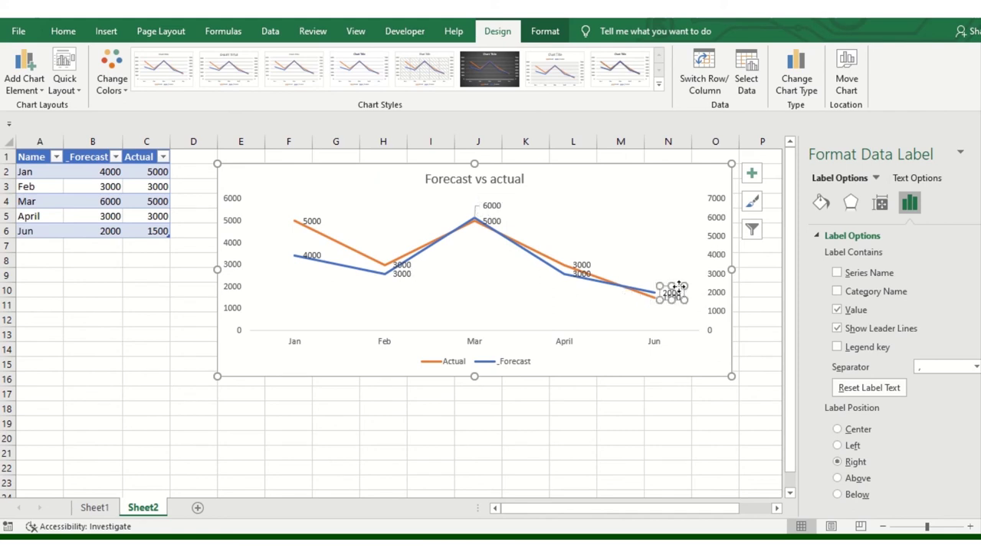
pyautogui.moveTo(679, 287); pyautogui.dragTo(678, 279)
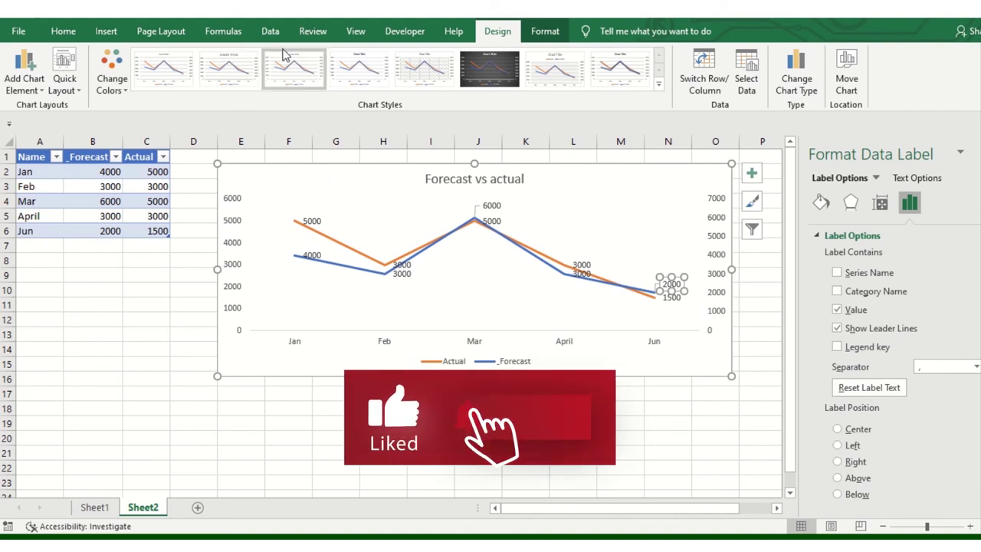
# - Hide the worksheet gridlines on Sheet2 from the View tab
pyautogui.click(354, 32)
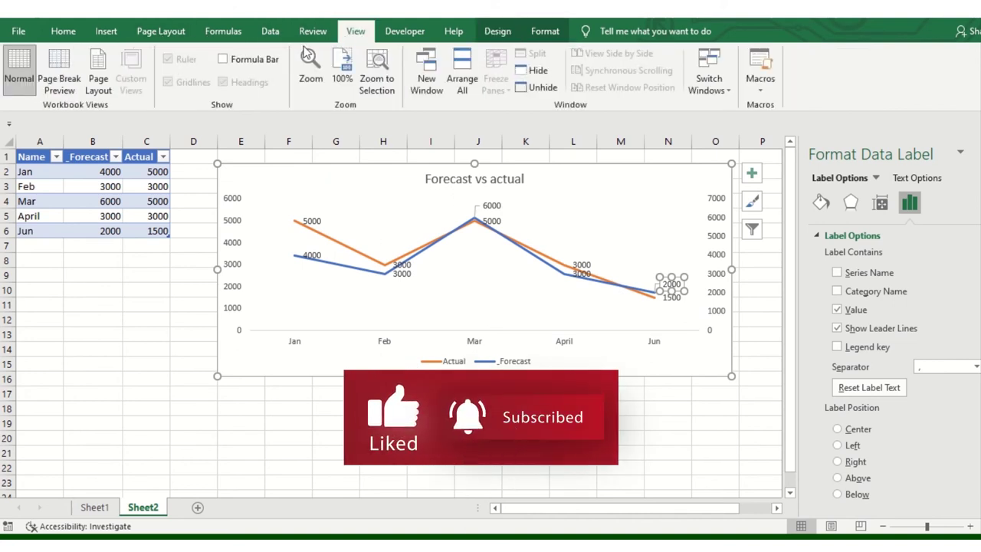
pyautogui.click(151, 334)
pyautogui.click(168, 82)
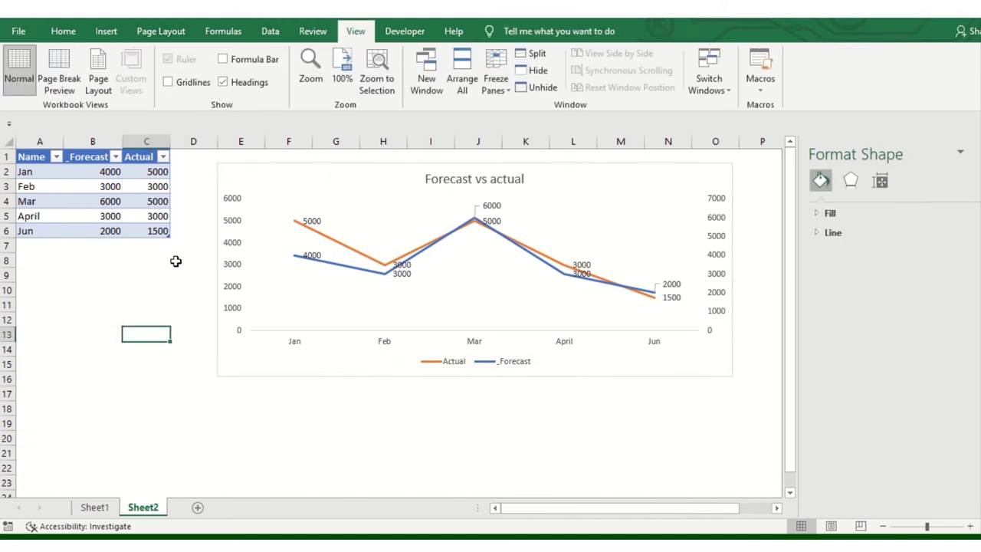
pyautogui.click(165, 276)
pyautogui.click(977, 153)
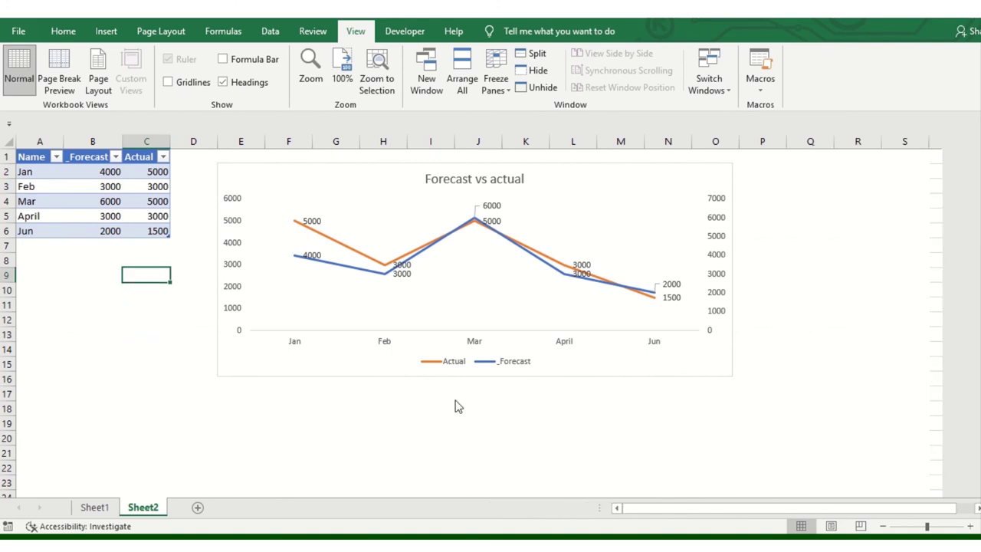